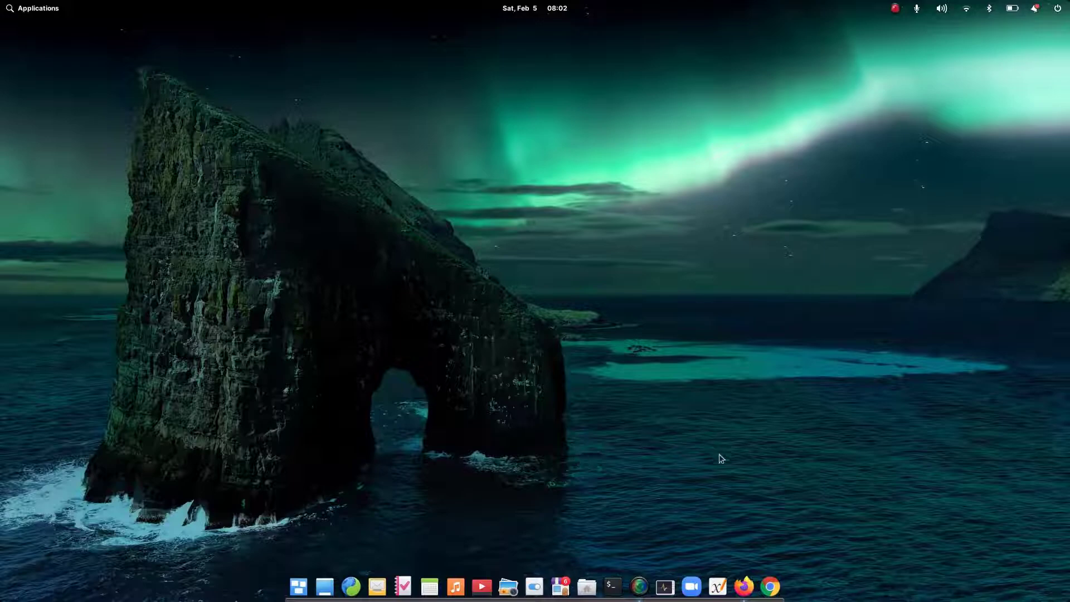
Open the browser on the auto-cpufreq GitHub project page
left_click(744, 586)
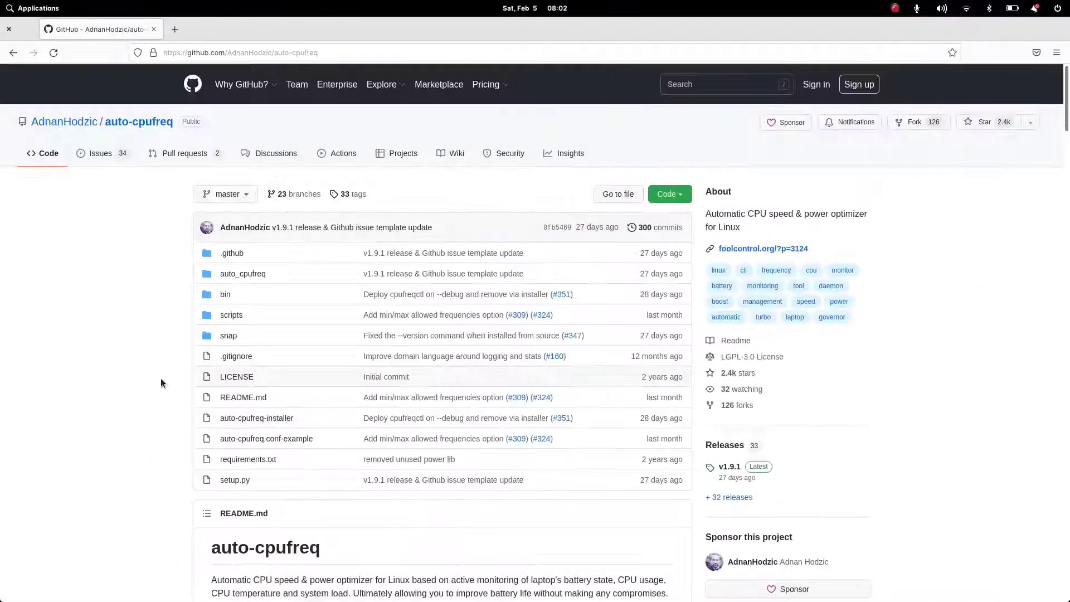
scroll(161, 384, "down", 2)
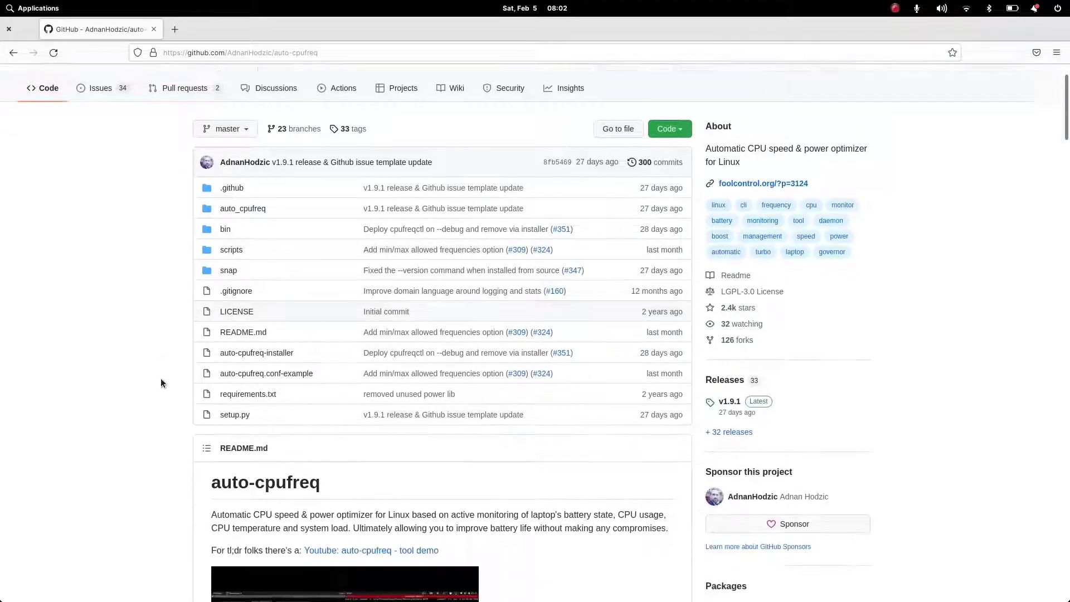
scroll(162, 383, "down", 3)
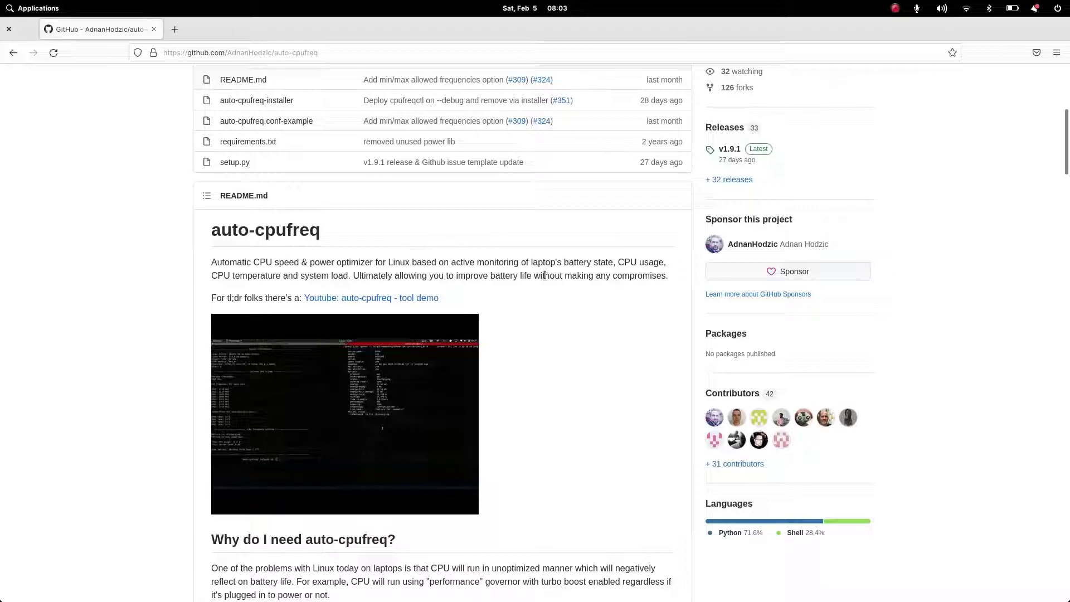
scroll(544, 275, "down", 8)
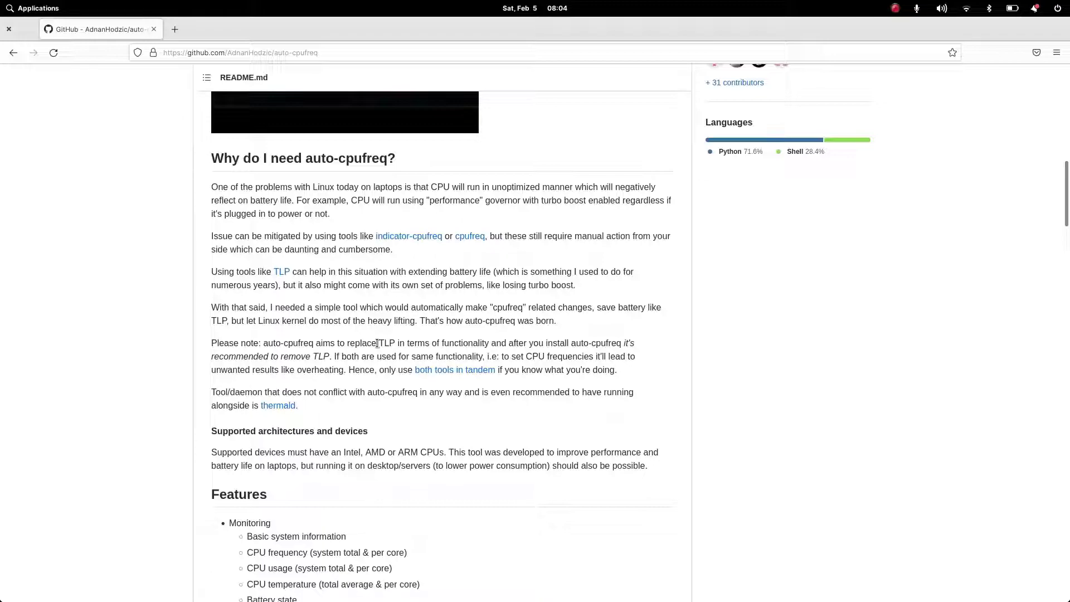
scroll(195, 408, "down", 3)
scroll(195, 408, "down", 3)
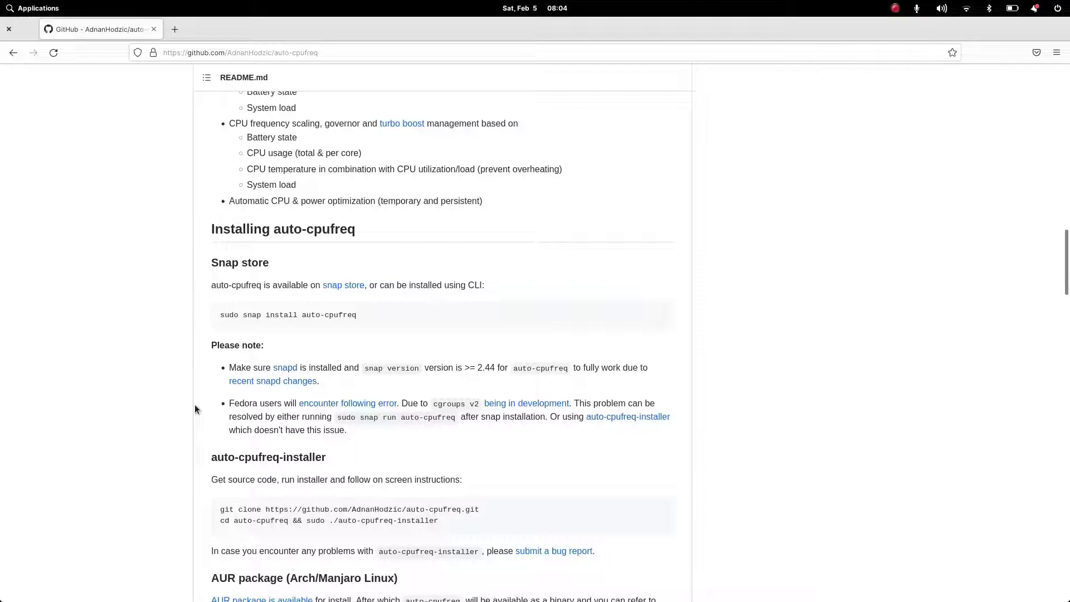
scroll(195, 409, "down", 3)
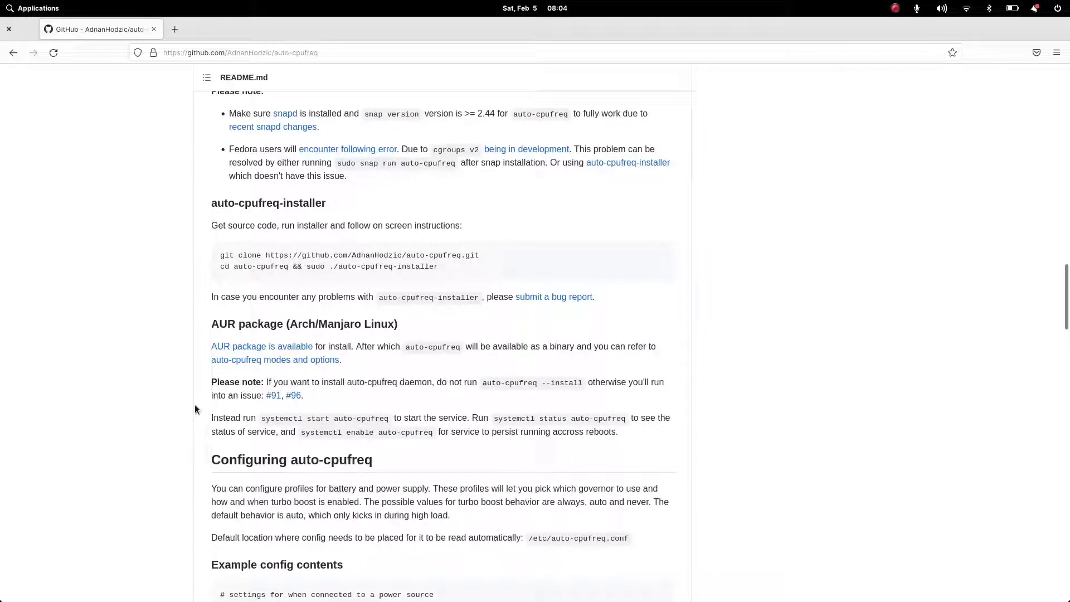
scroll(195, 409, "down", 4)
scroll(195, 409, "up", 3)
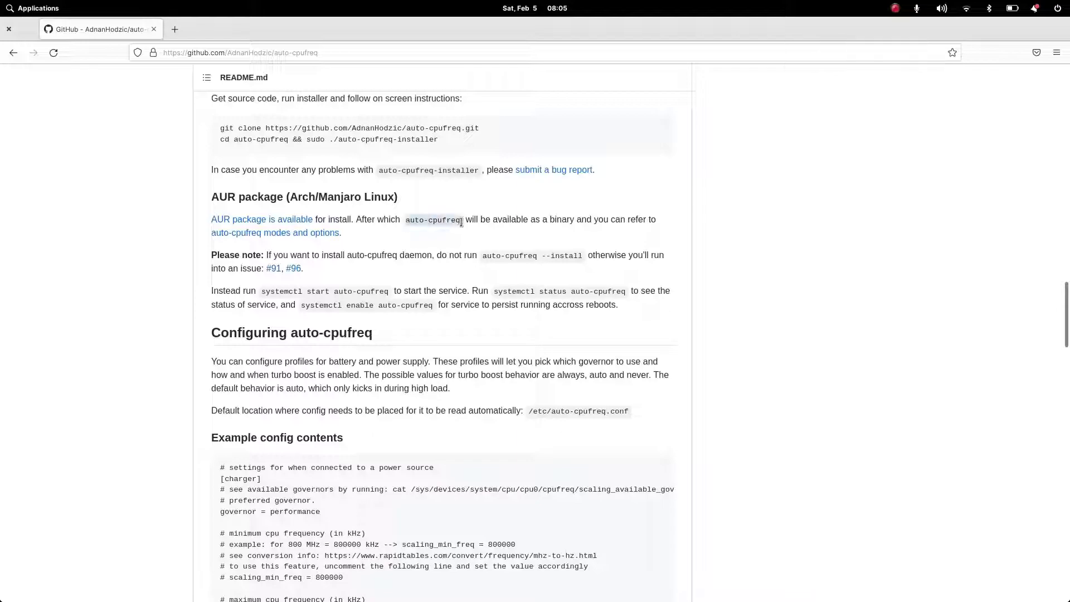
left_click_drag(407, 223, 465, 221)
scroll(214, 333, "up", 5)
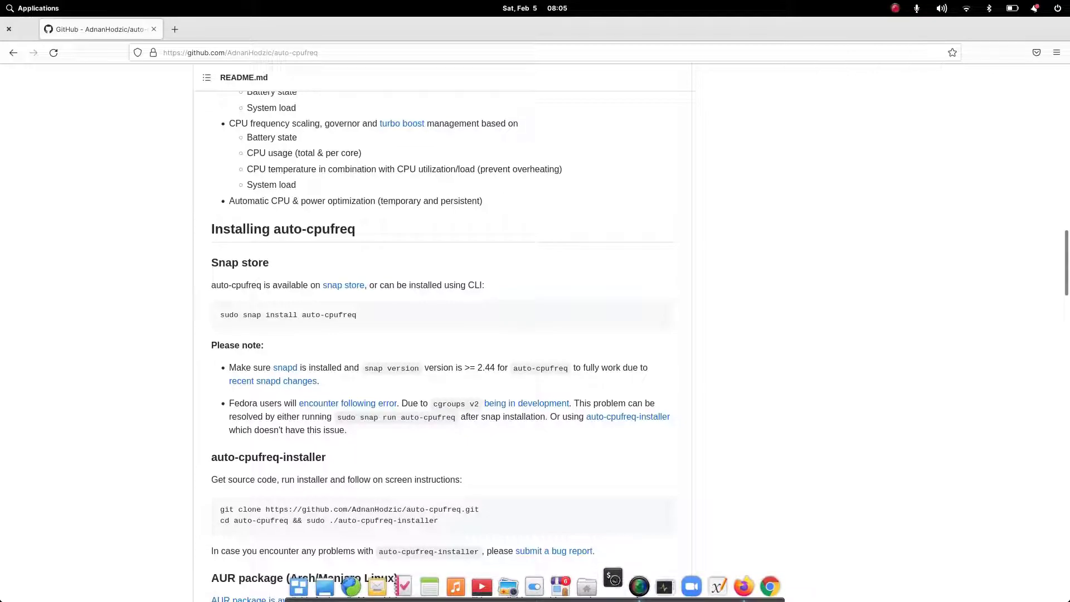
Install snapd with apt in a new terminal, entering the password and confirming the packages
left_click(613, 580)
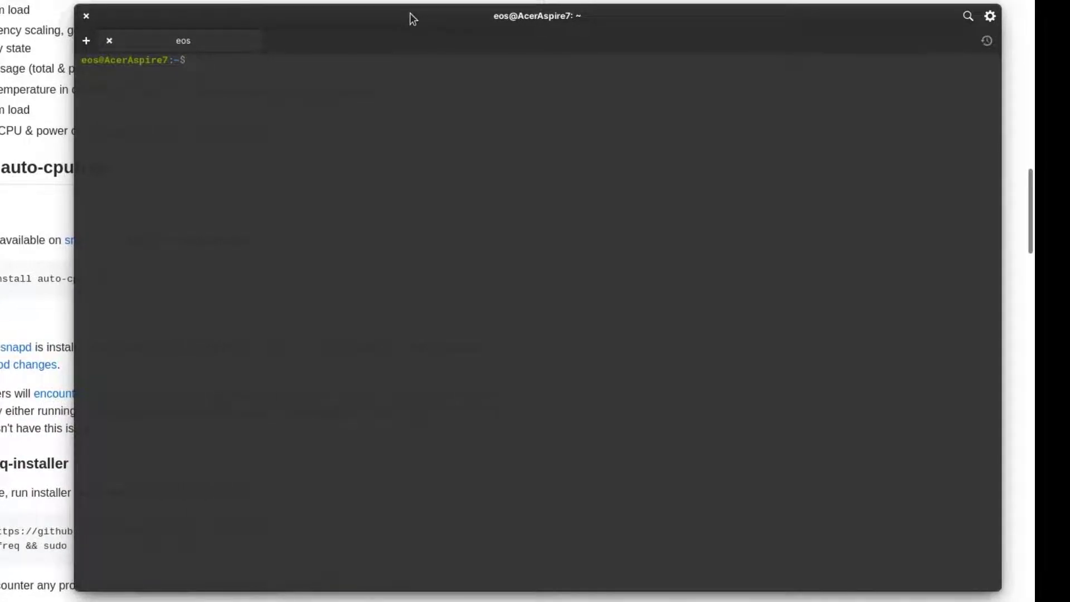
type("sna")
type("pd")
key("Return")
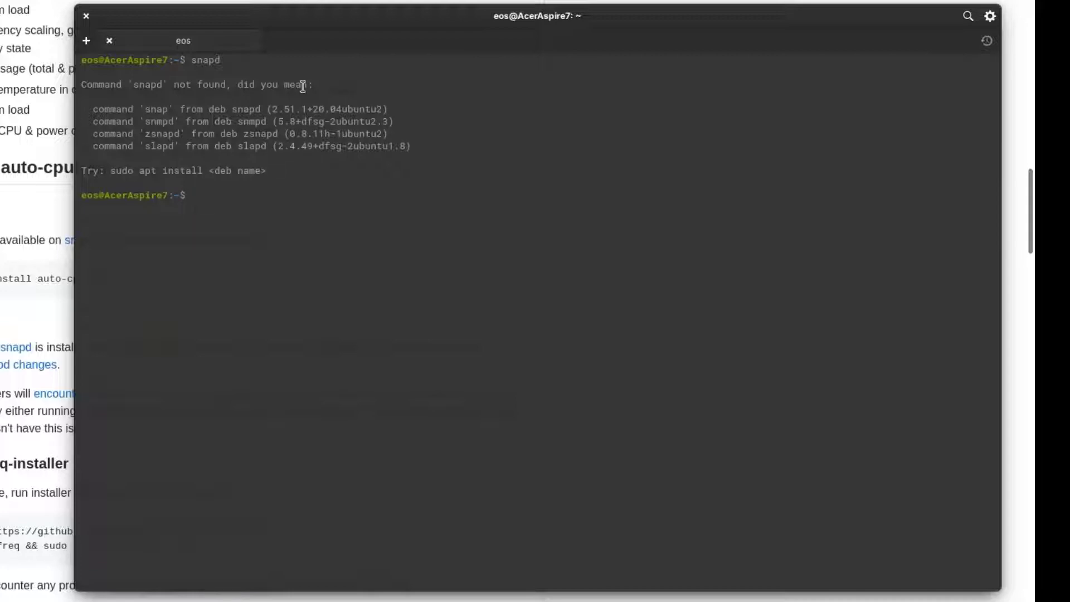
type("sudo a")
type("pt")
type("insta")
type("ll snap")
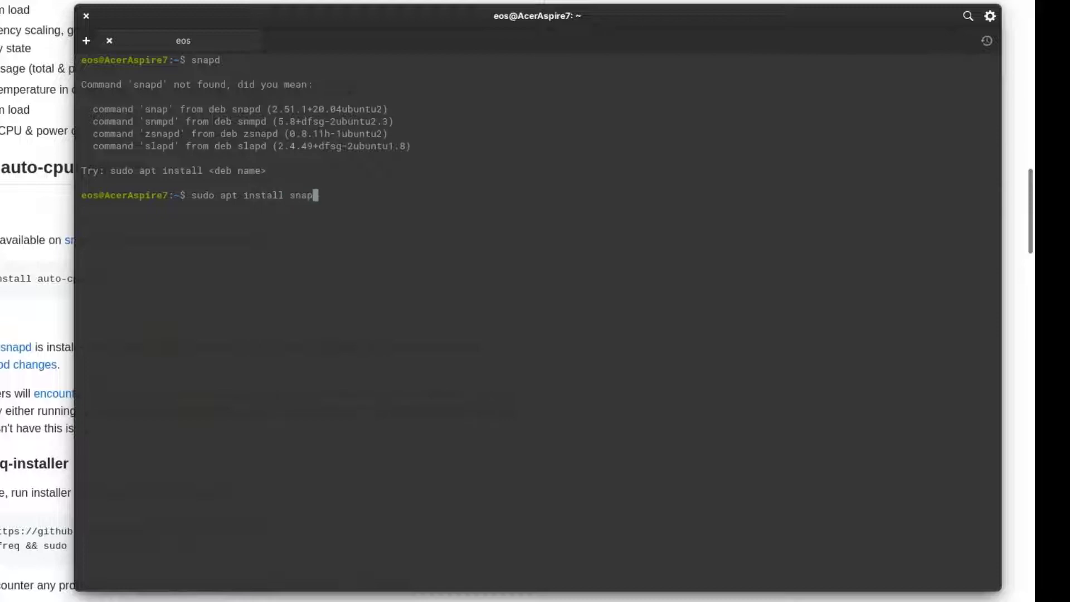
type("d")
key("Return")
type("*")
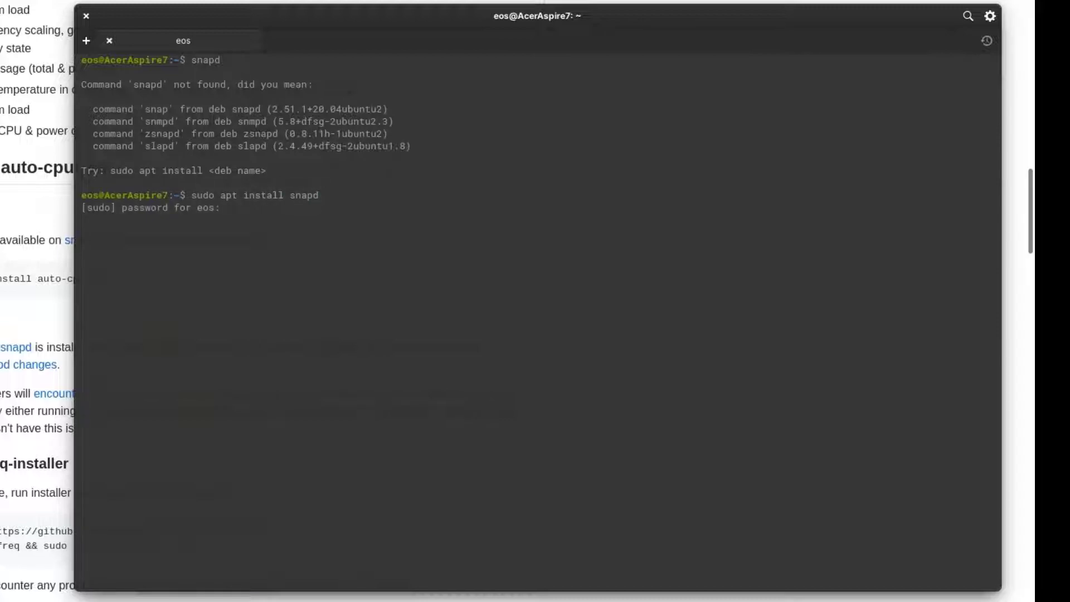
type("*****")
key("Return")
type("y")
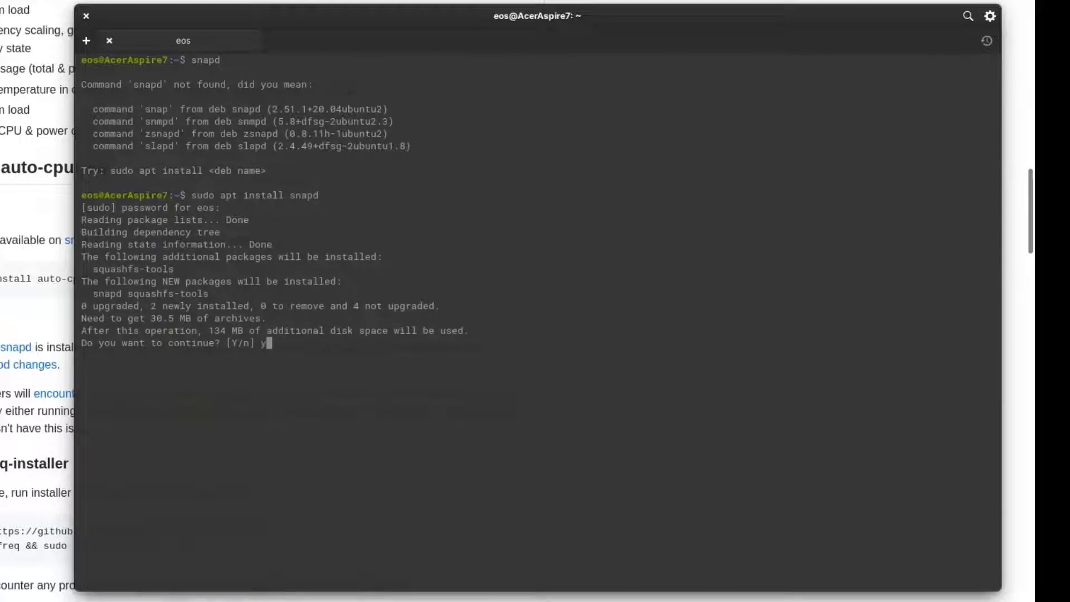
key("Return")
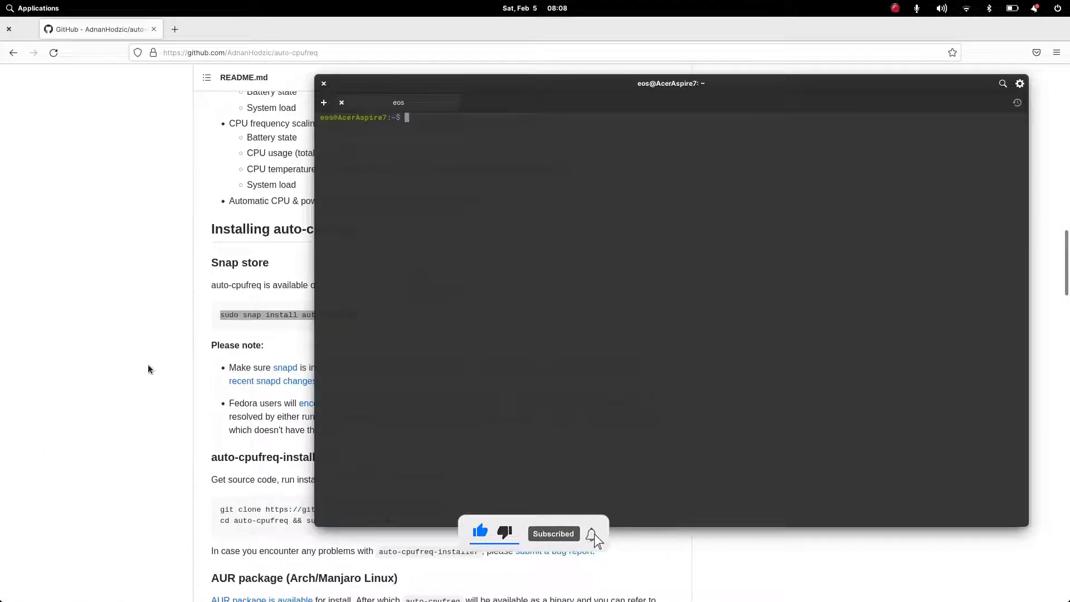
Hide the terminal and copy 'sudo snap install auto-cpufreq' from the README
left_click(149, 368)
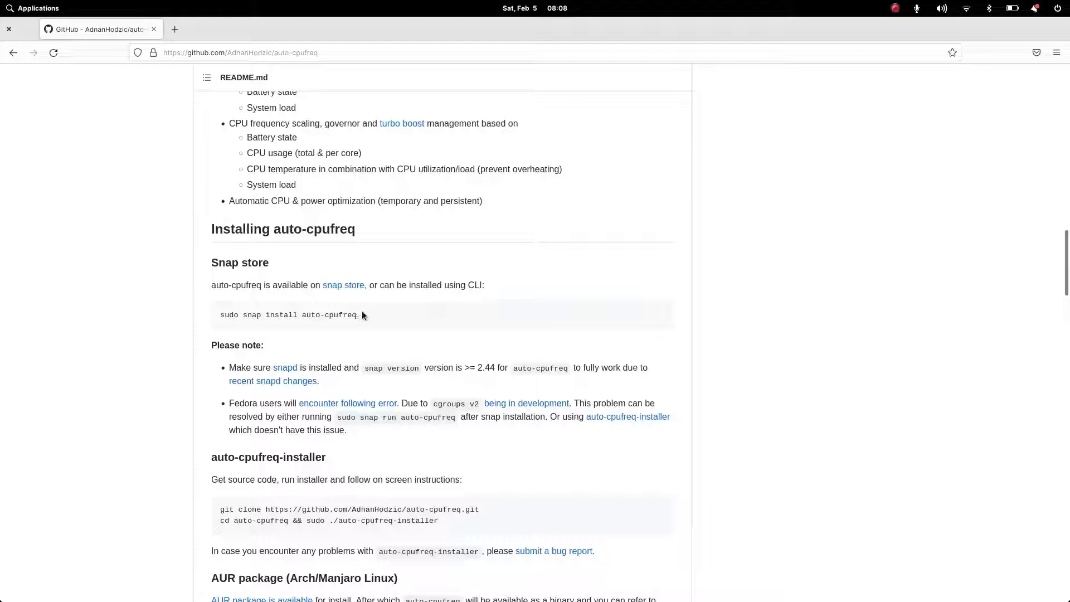
left_click_drag(358, 314, 222, 316)
key("ctrl+c")
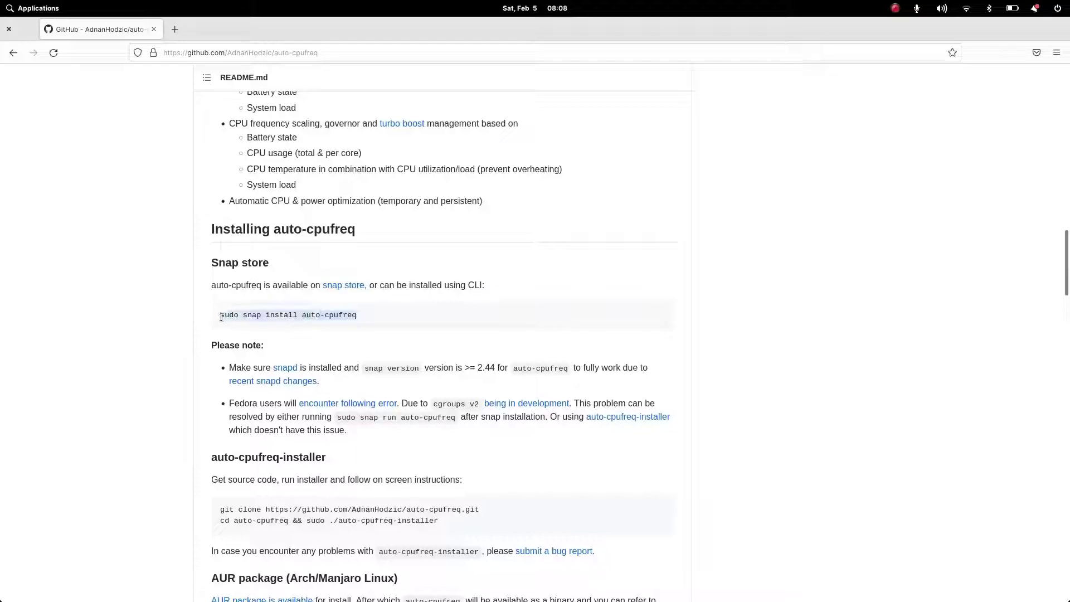
right_click(251, 314)
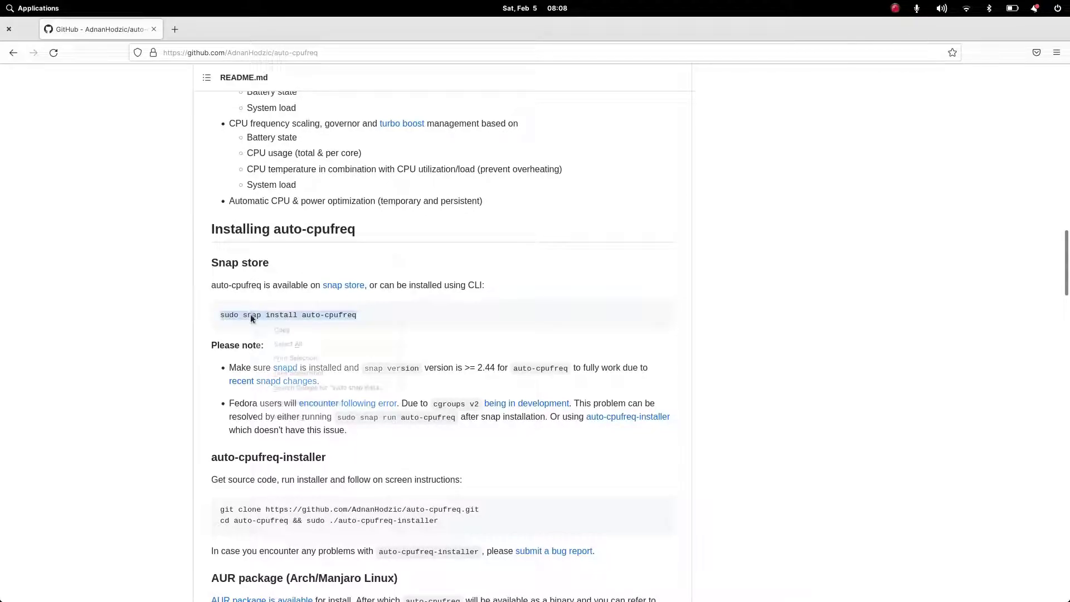
left_click(269, 323)
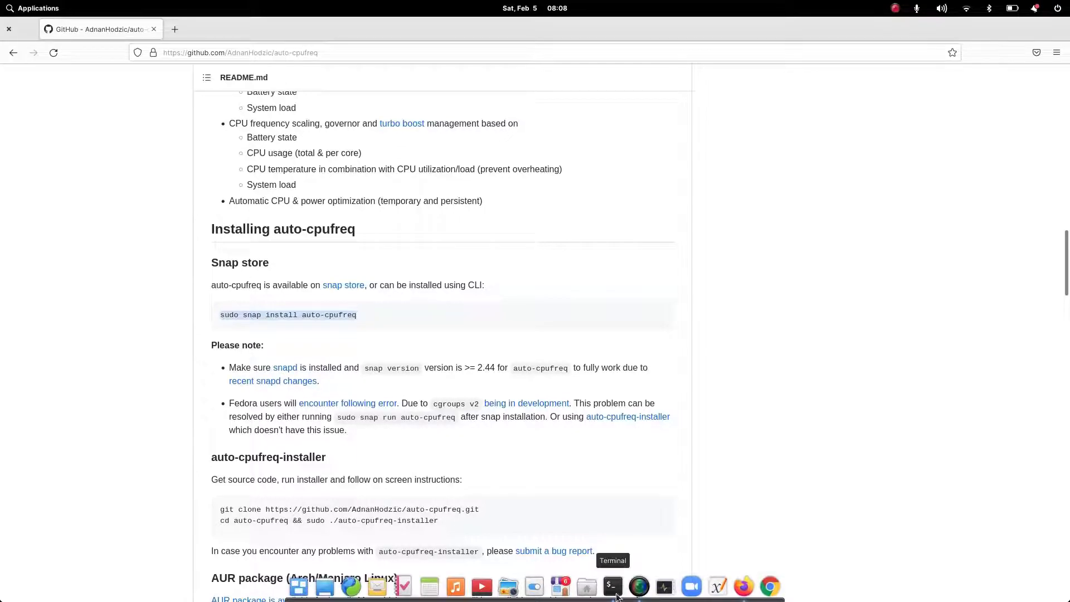
Run the pasted 'sudo snap install auto-cpufreq' in the terminal, then hide it
left_click(613, 588)
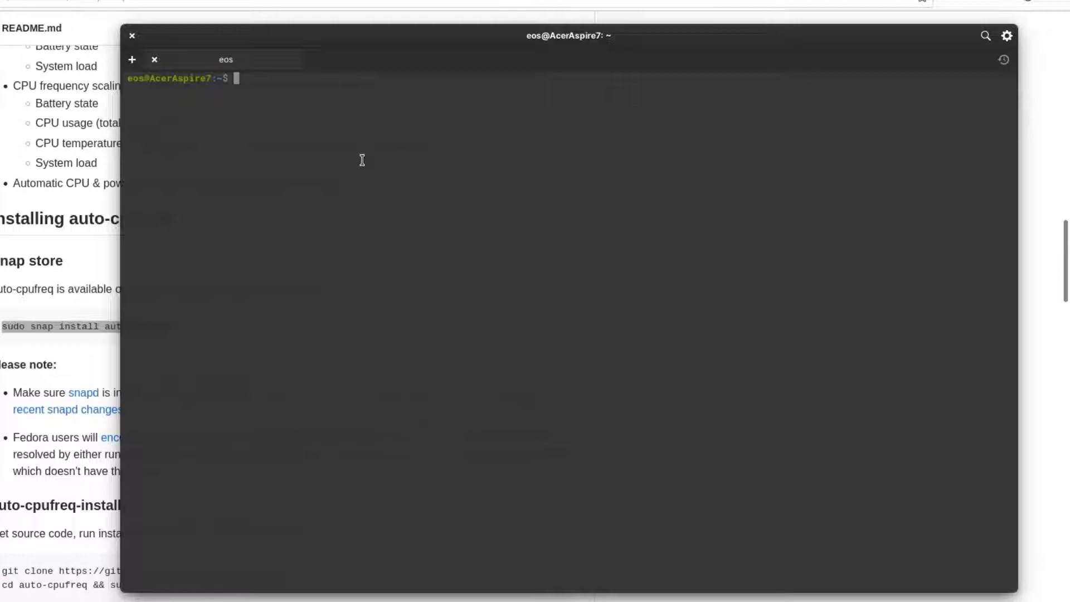
key("ctrl+shift+v")
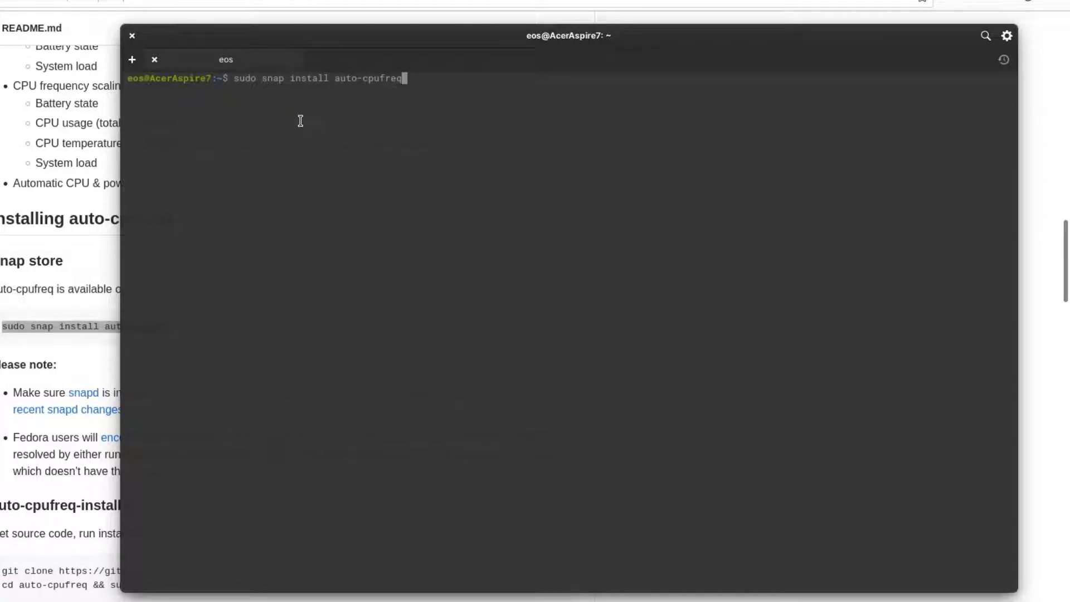
key("Return")
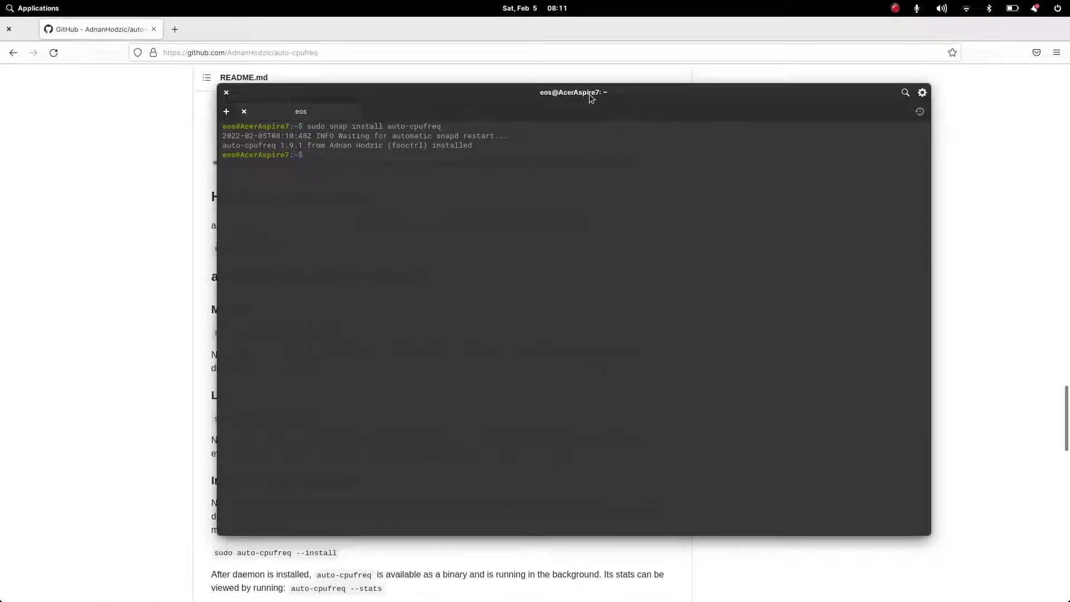
key("F12")
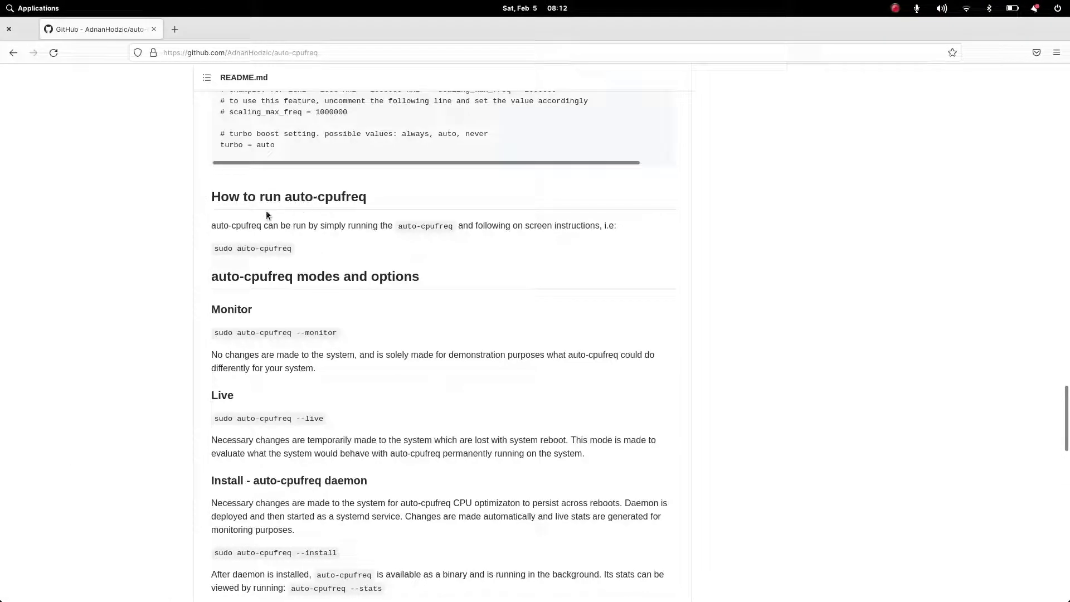
Copy 'sudo auto-cpufreq', then copy 'auto-cpufreq --stats' from the README's Stats section
triple_click(242, 249)
right_click(242, 250)
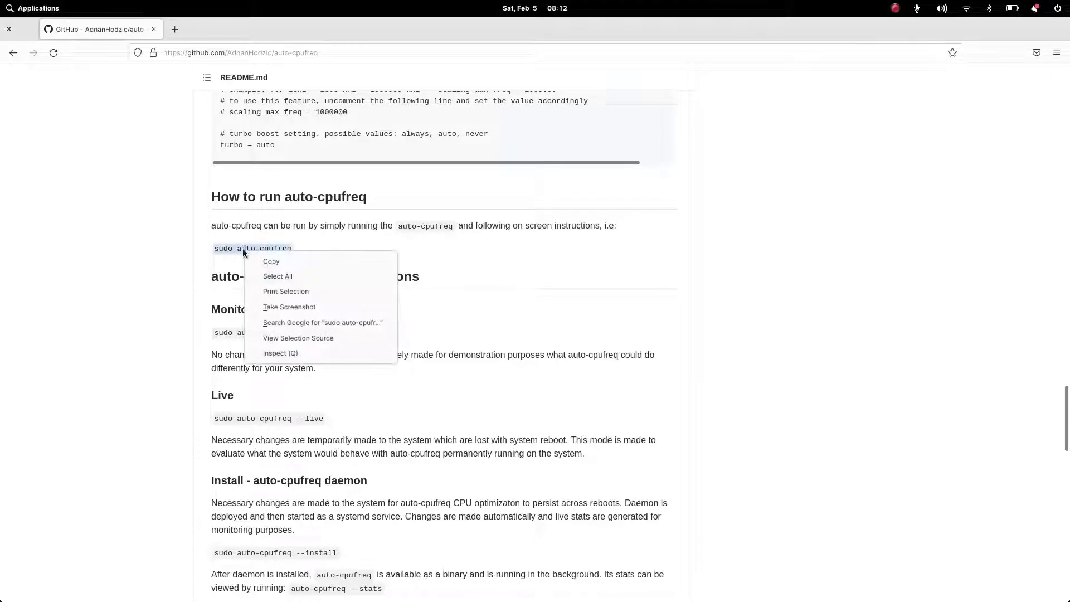
left_click(263, 261)
mouse_move(566, 595)
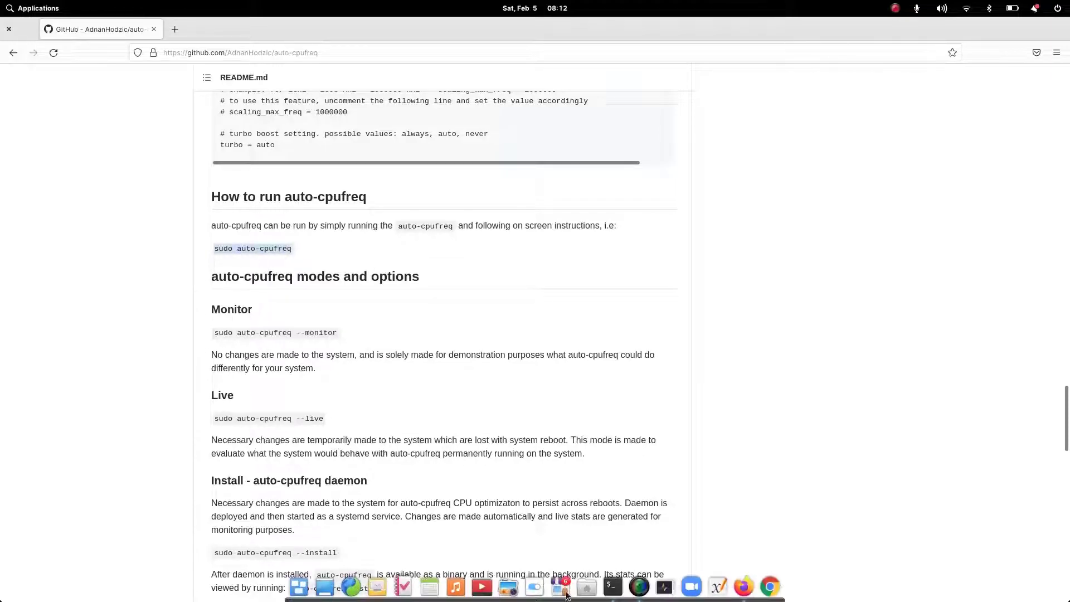
left_click(615, 586)
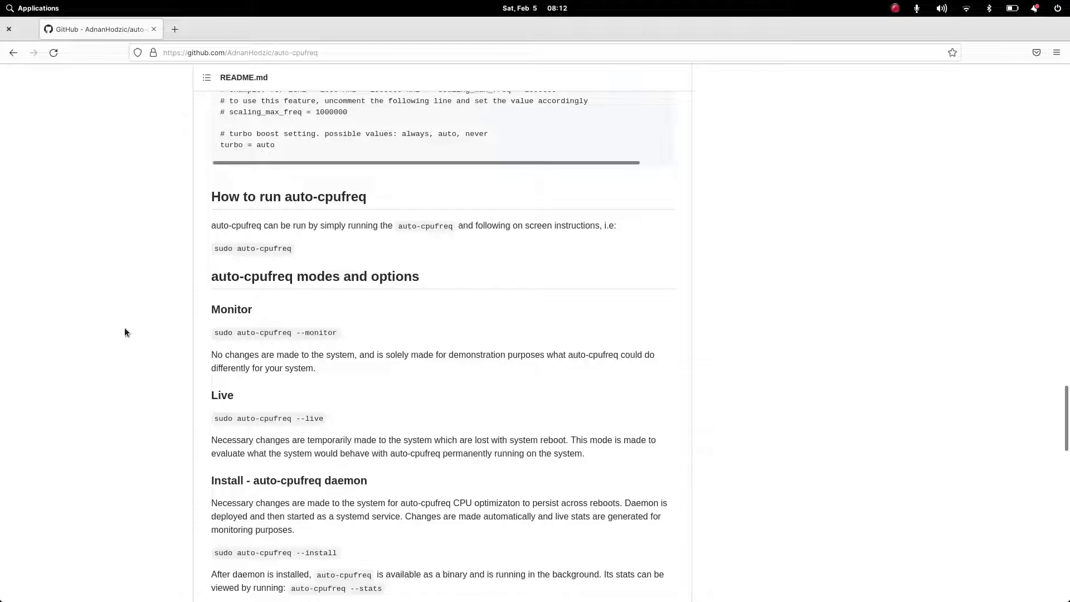
scroll(125, 330, "down", 3)
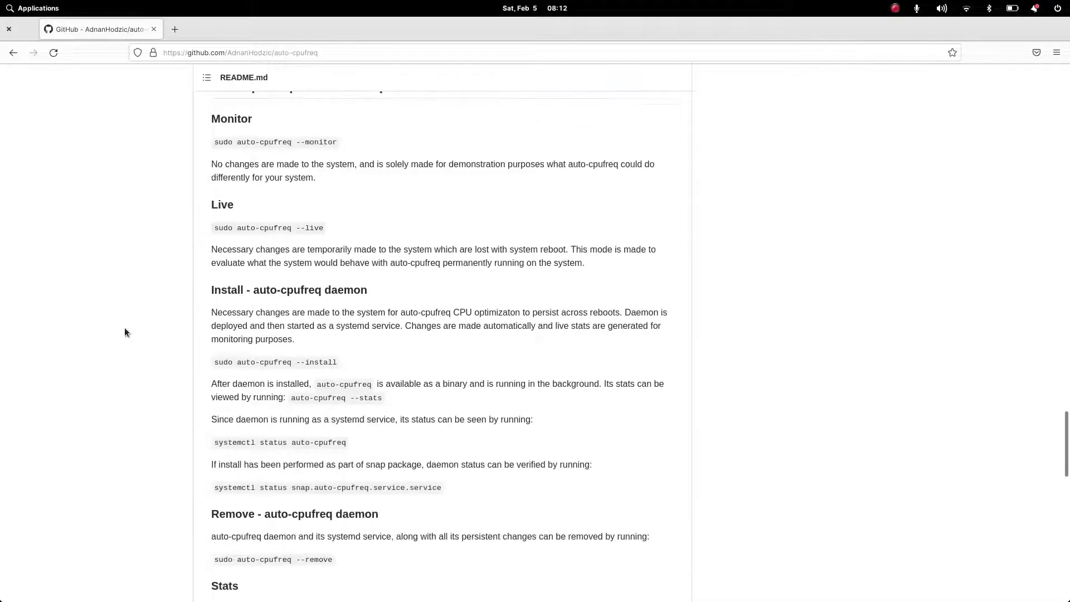
scroll(125, 329, "down", 5)
scroll(125, 333, "down", 5)
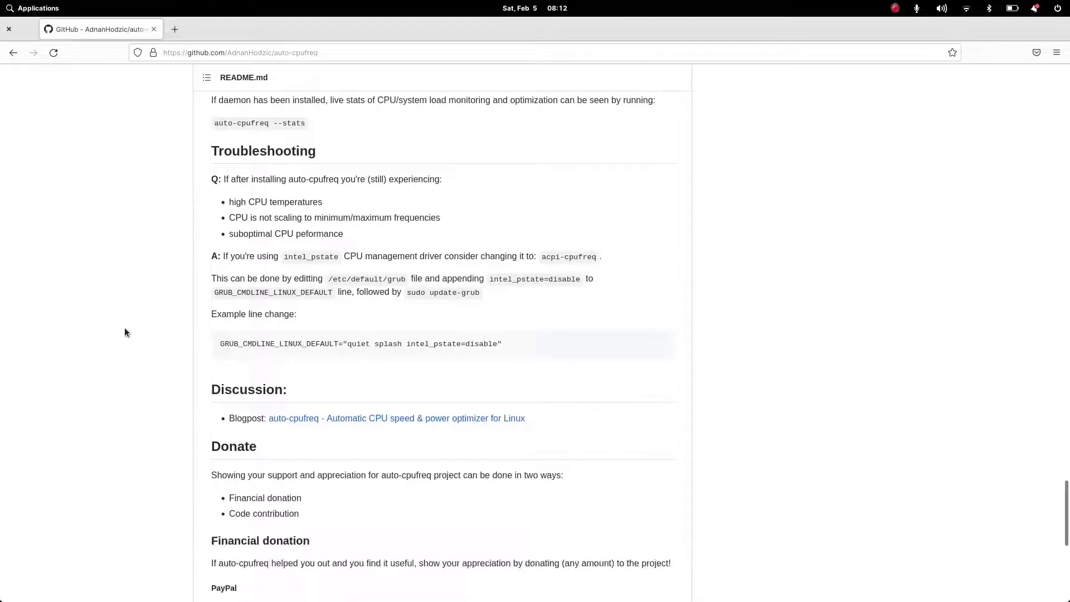
scroll(125, 334, "down", 1)
scroll(124, 333, "down", 5)
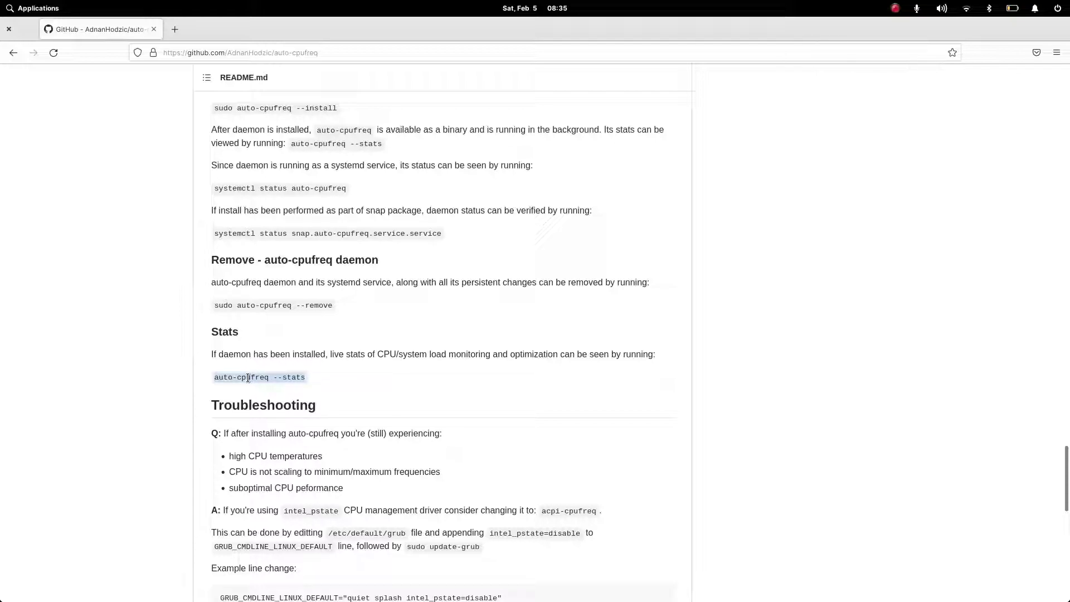
right_click(259, 380)
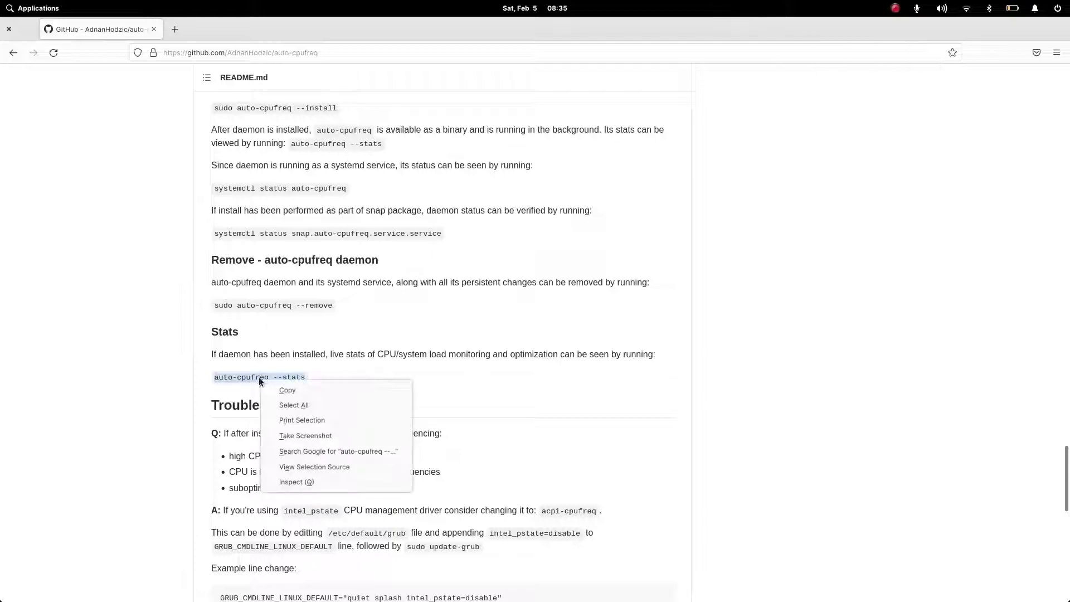
left_click(284, 390)
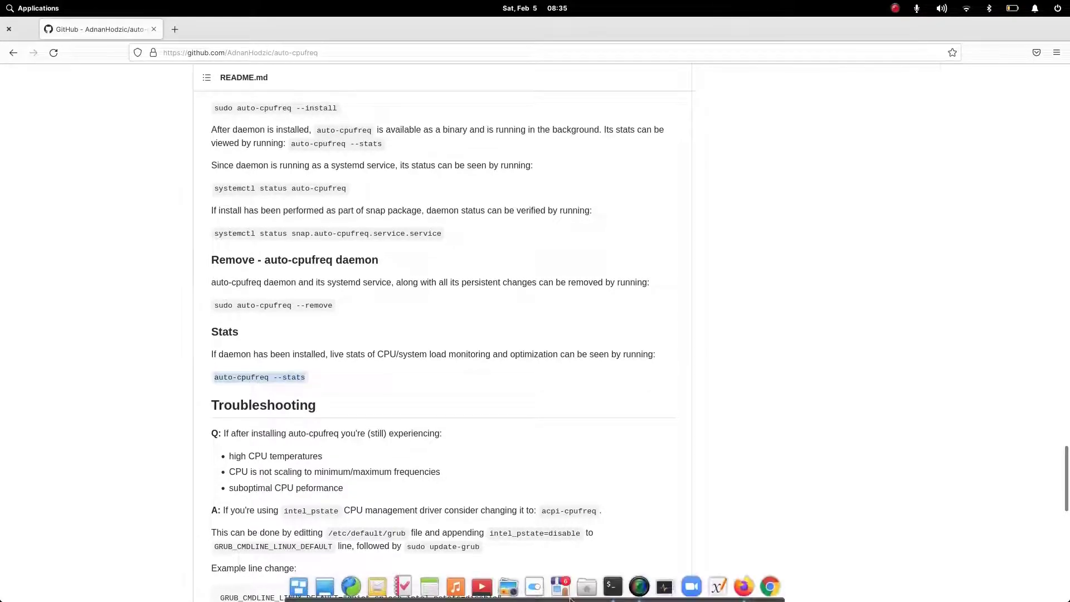
Run the pasted 'auto-cpufreq --stats' command in the terminal
left_click(612, 586)
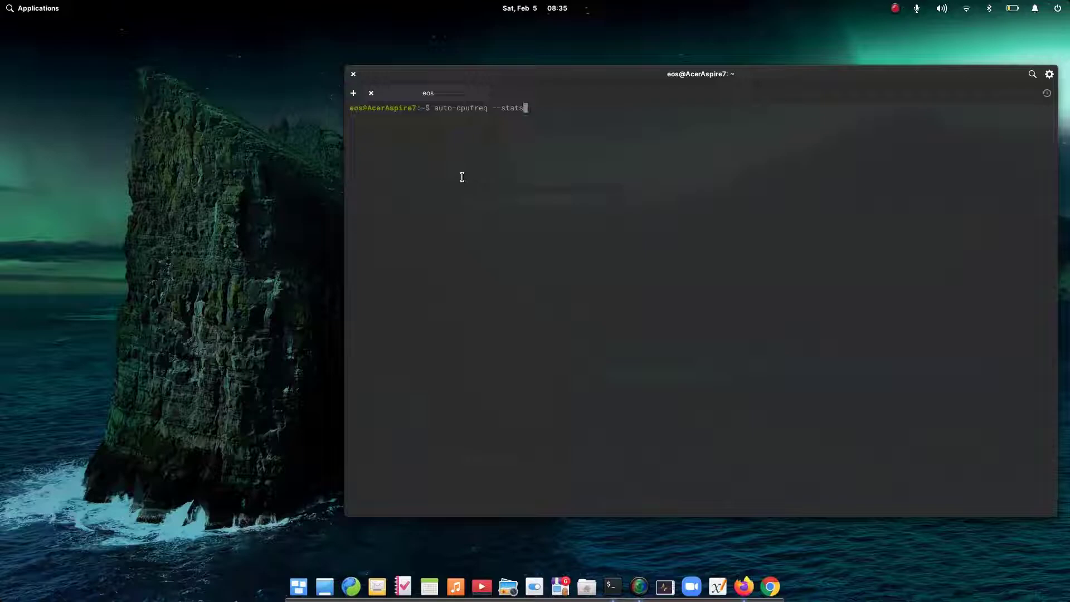
key("Return")
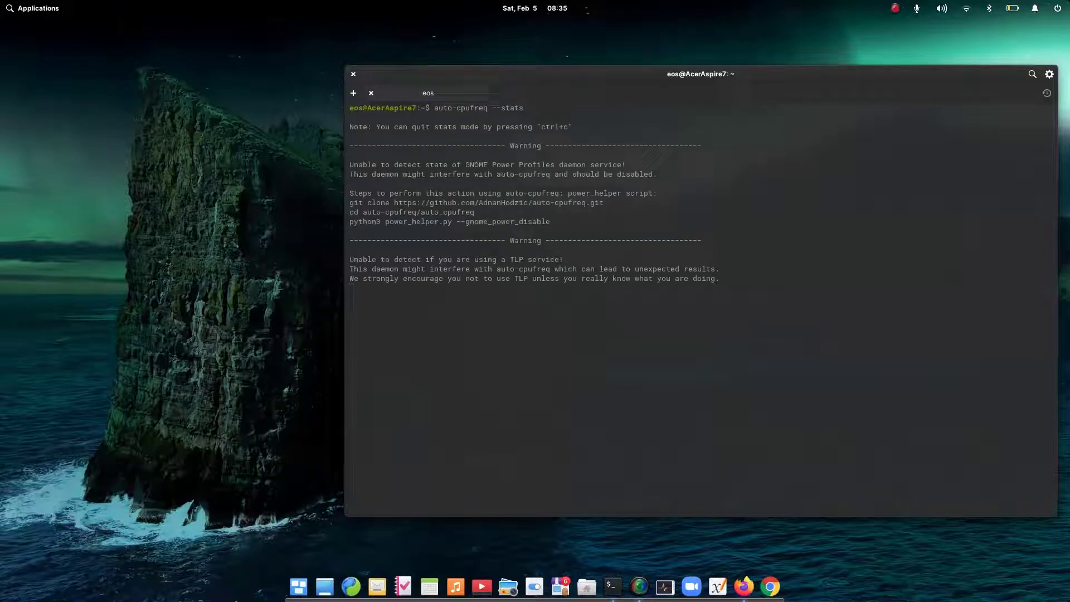